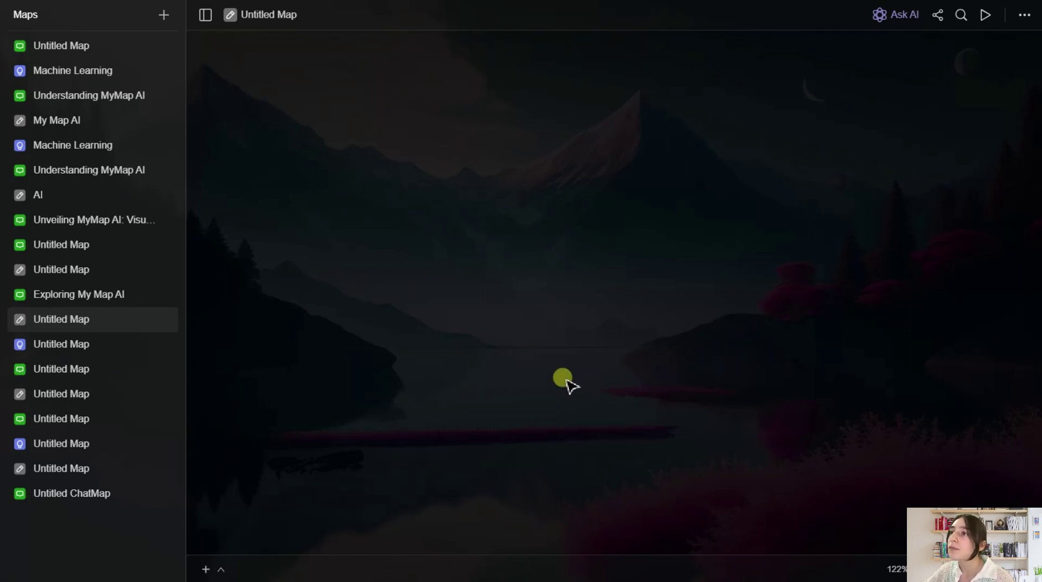
Start a new Chat Map (Beta) and submit the question 'What is MyMap ai?'
click(164, 16)
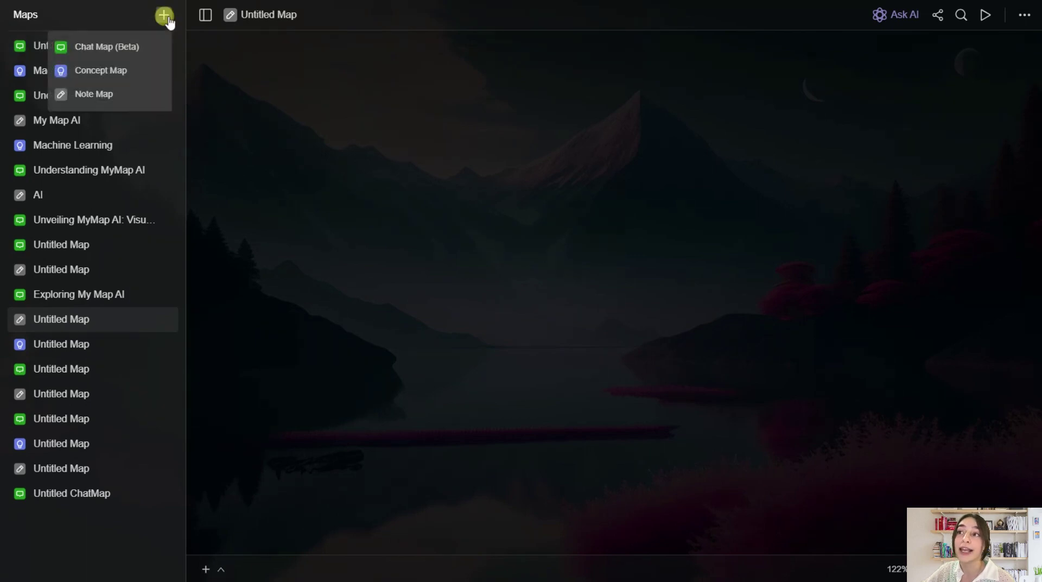
click(166, 20)
click(169, 23)
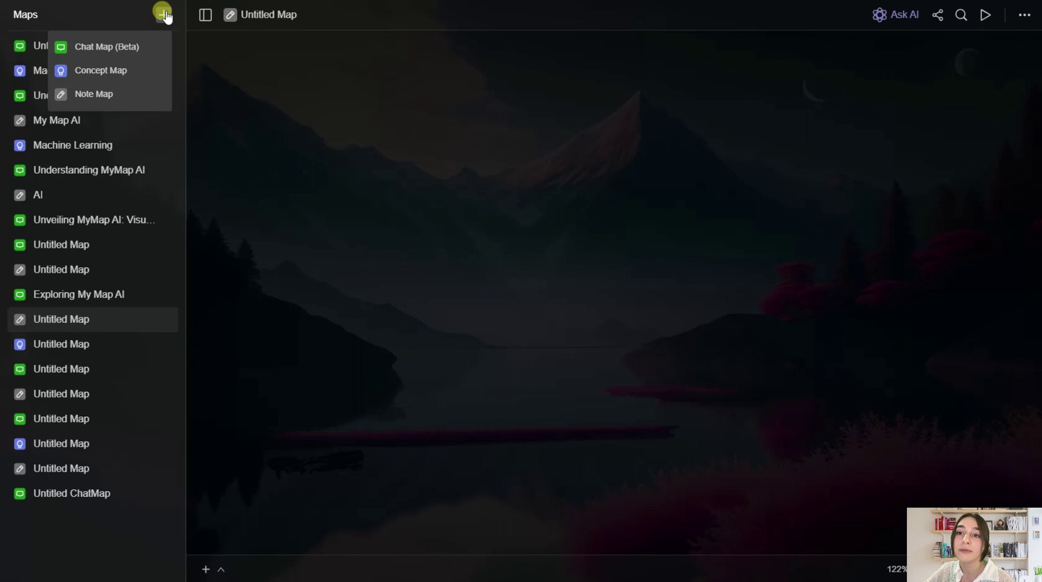
click(139, 56)
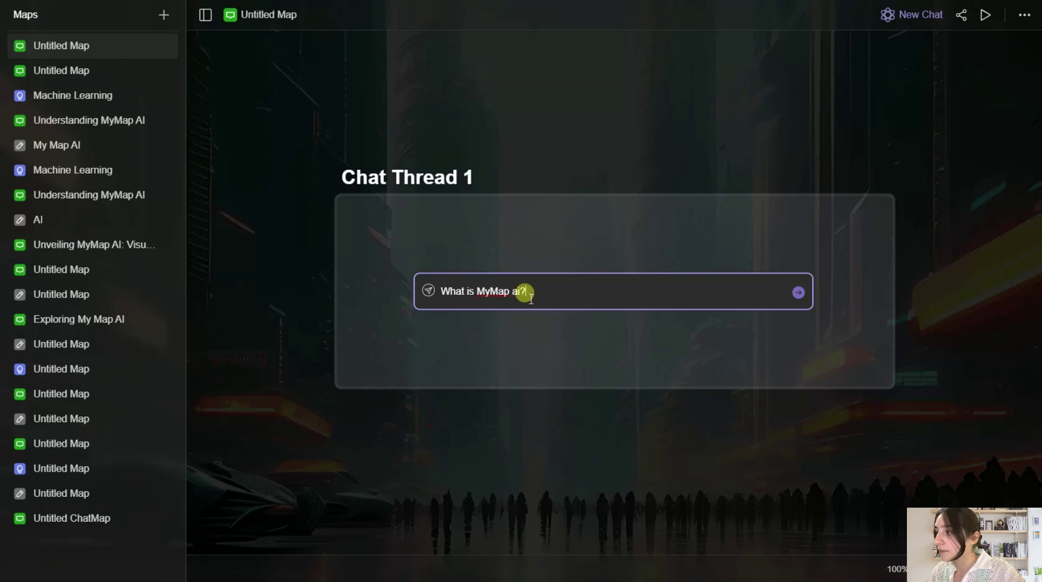
key(Return)
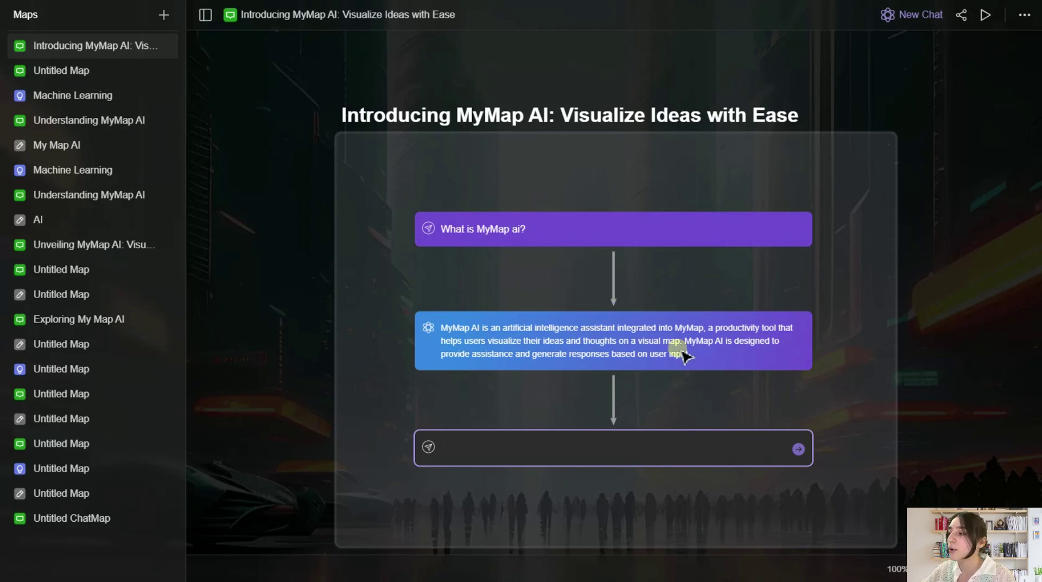
Select the AI answer card and browse its AI suggestions for extending it
click(574, 339)
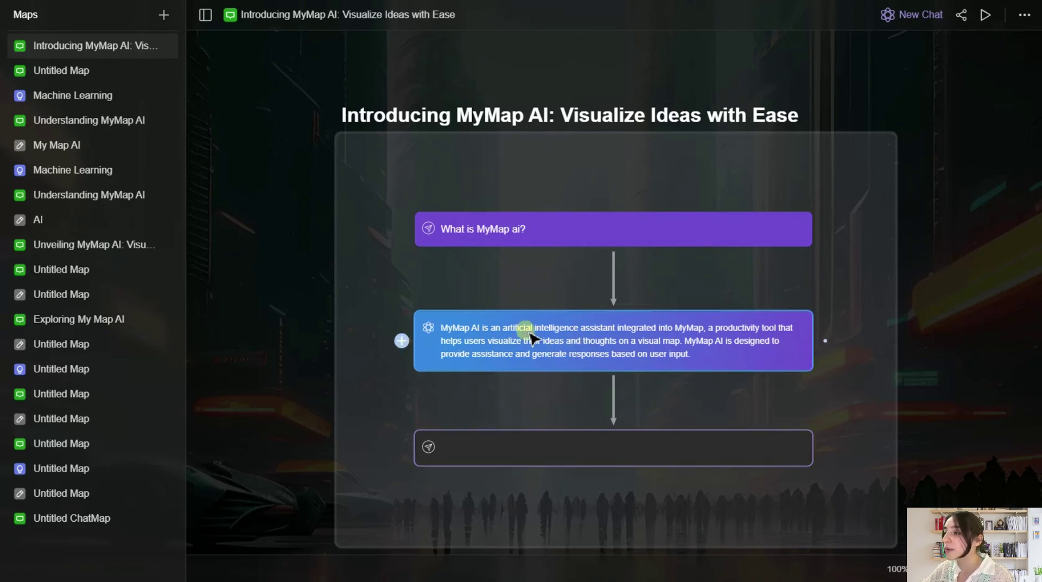
click(825, 341)
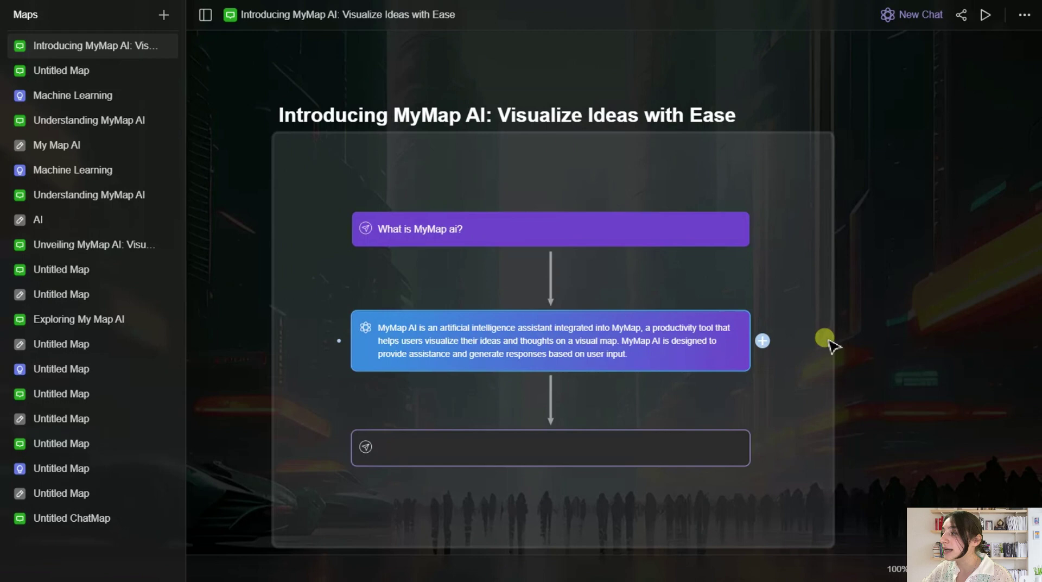
scroll(765, 392, down, 2)
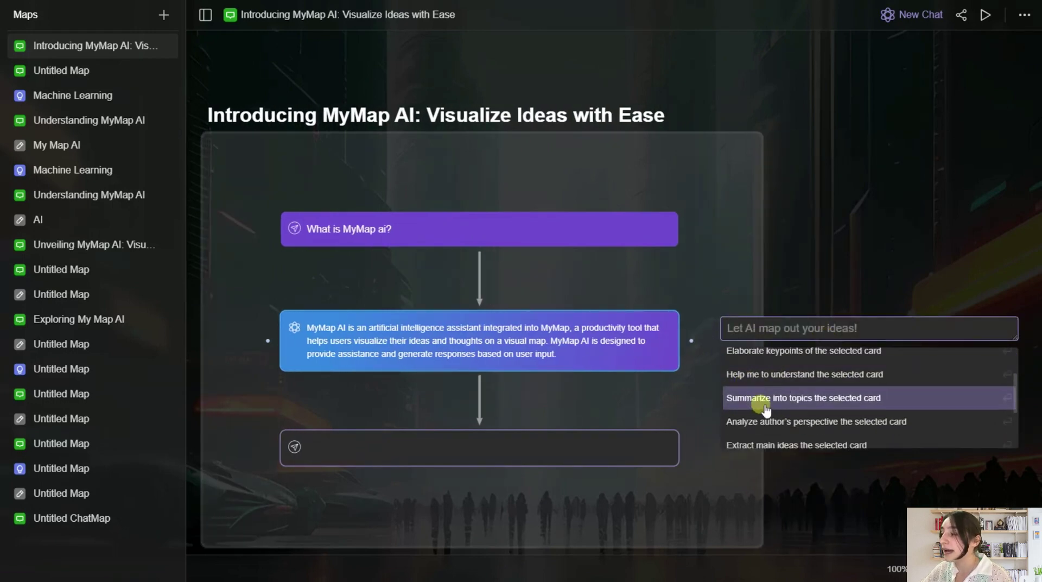
scroll(768, 394, up, 2)
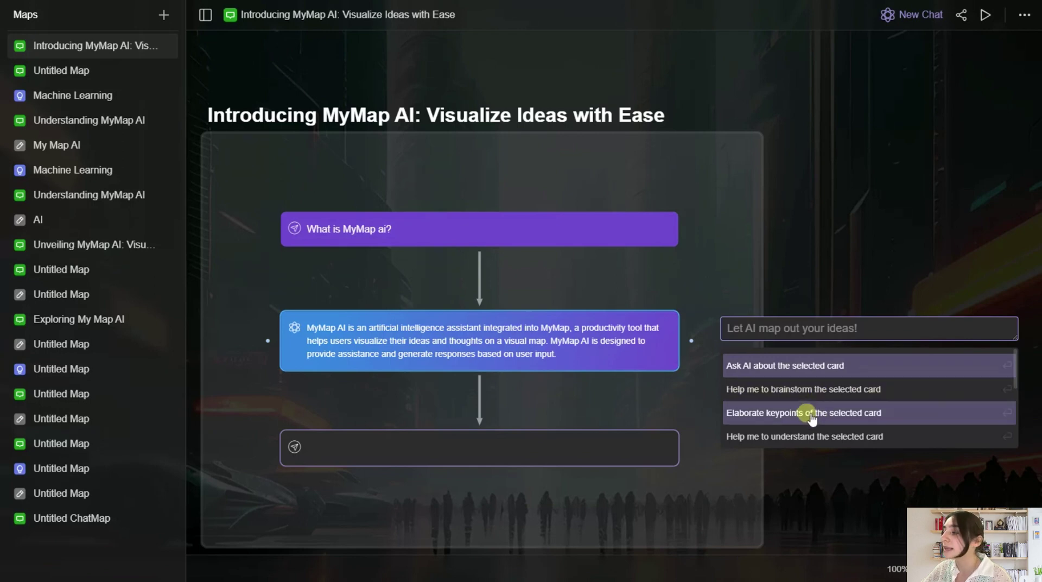
scroll(817, 423, down, 2)
scroll(817, 427, down, 3)
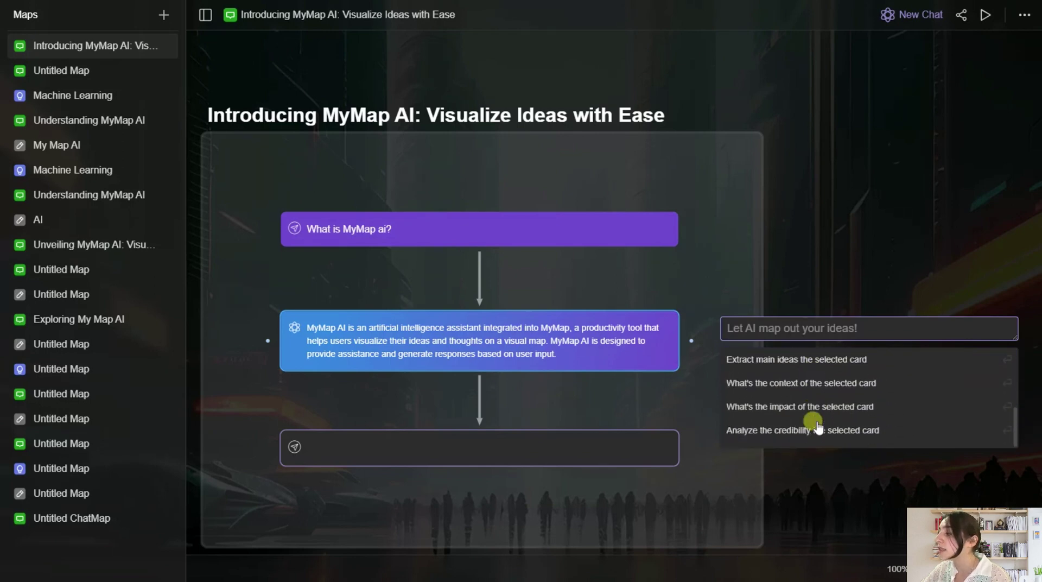
scroll(820, 418, up, 5)
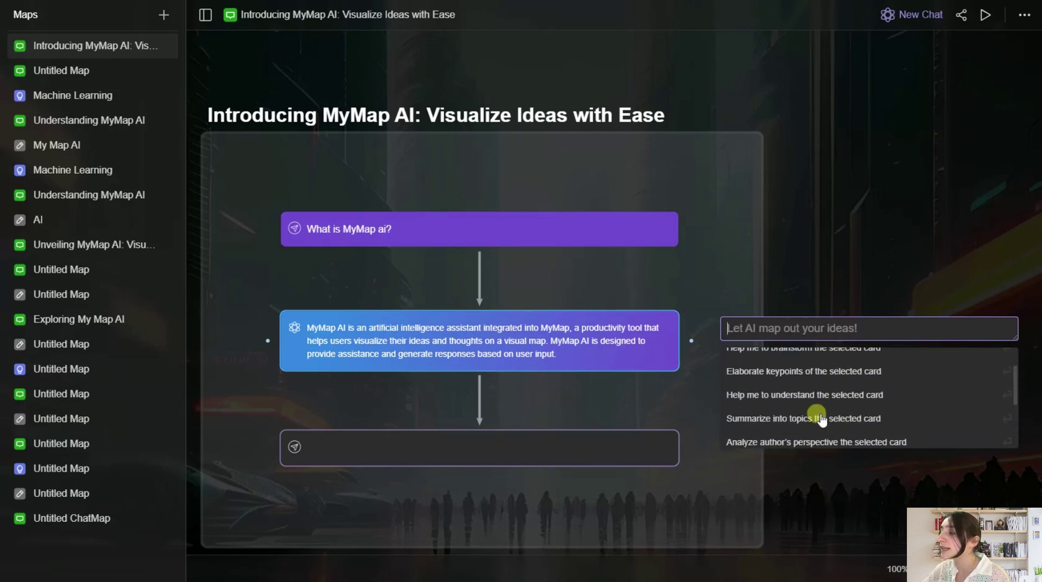
scroll(822, 426, down, 5)
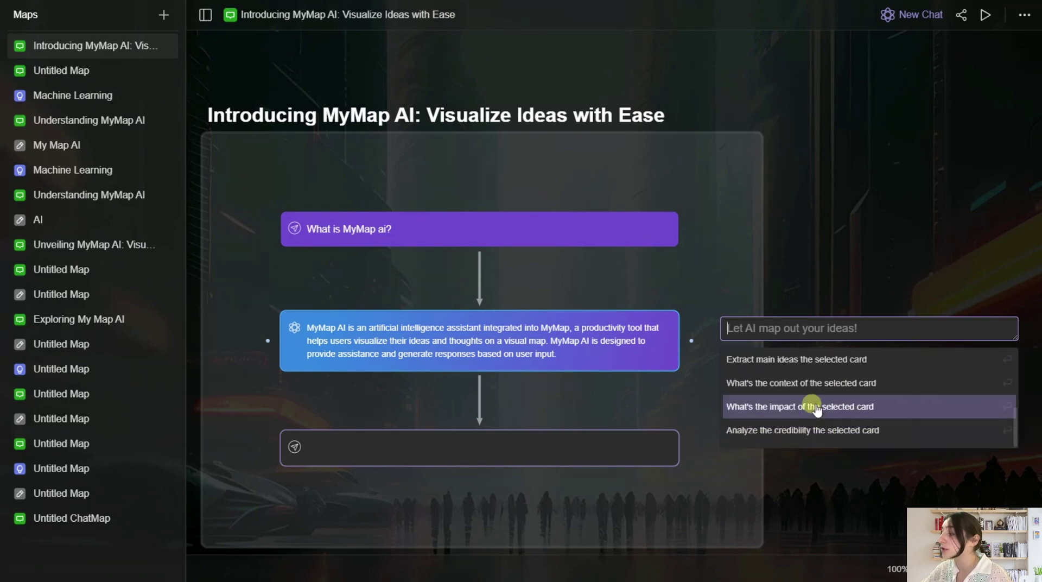
scroll(814, 402, up, 5)
scroll(811, 405, down, 3)
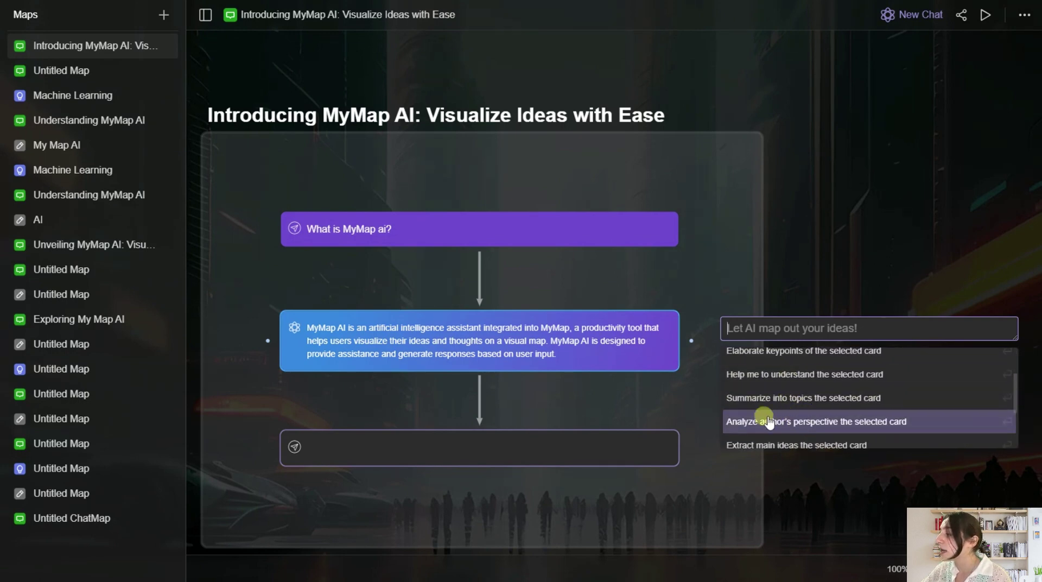
scroll(765, 420, up, 3)
scroll(769, 406, down, 2)
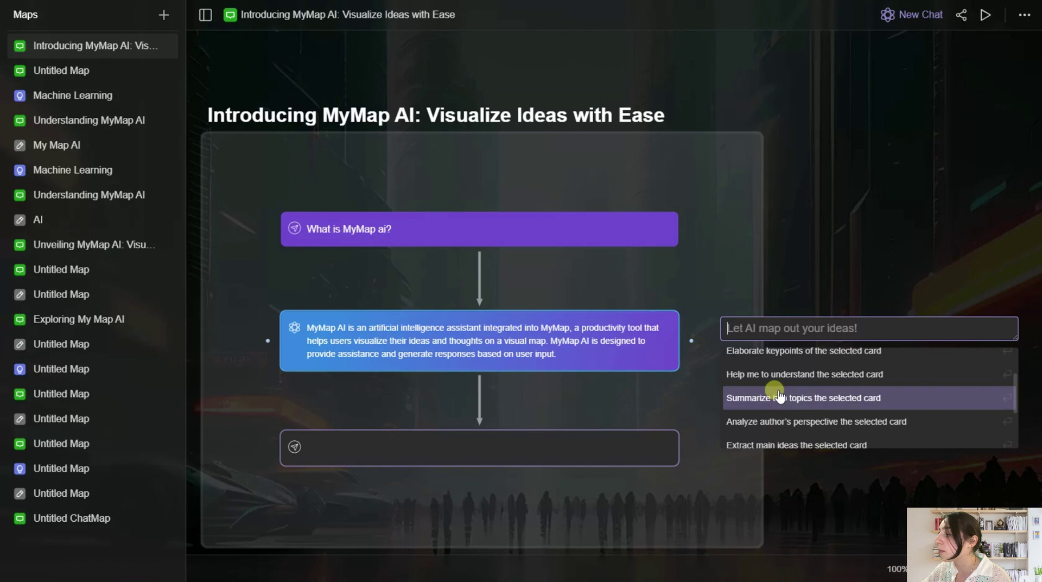
Generate the linked 'Welcome to mymap.ai!' card with 'Help me to understand the selected card'
click(757, 372)
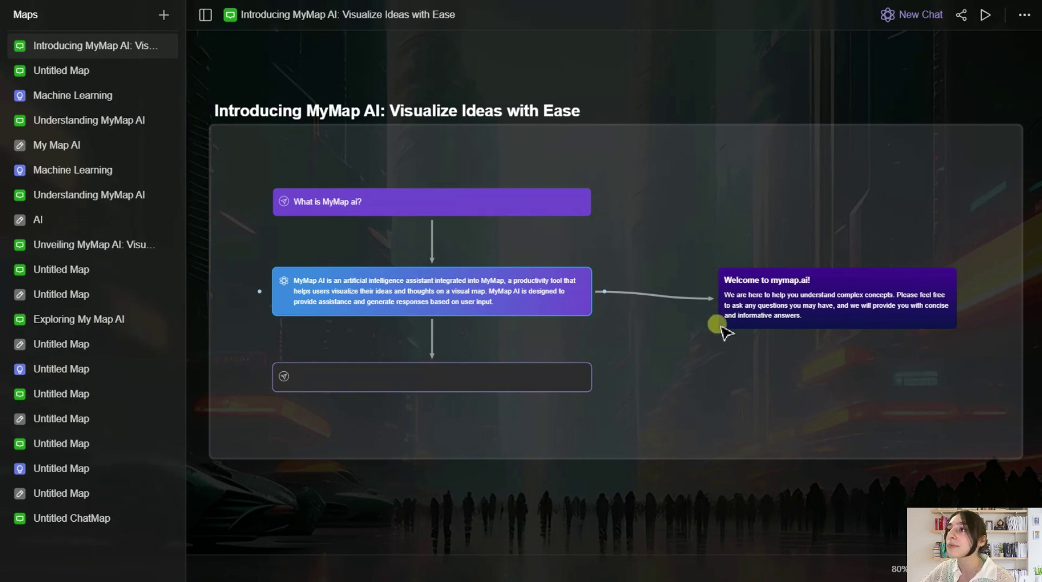
scroll(537, 183, up, 5)
scroll(537, 185, down, 3)
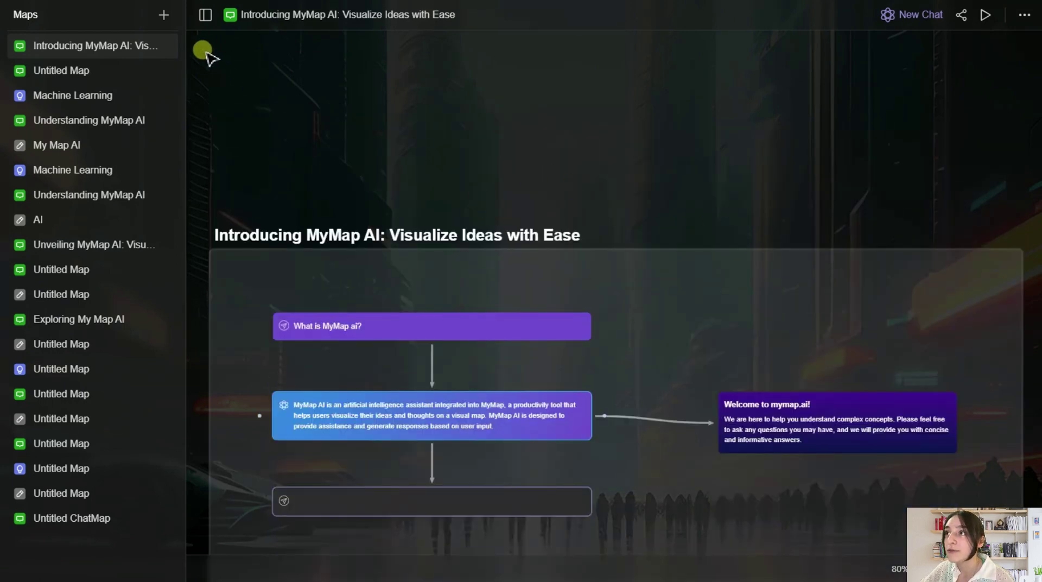
Create a new Concept Map that explains 'Machine Learning'
click(163, 15)
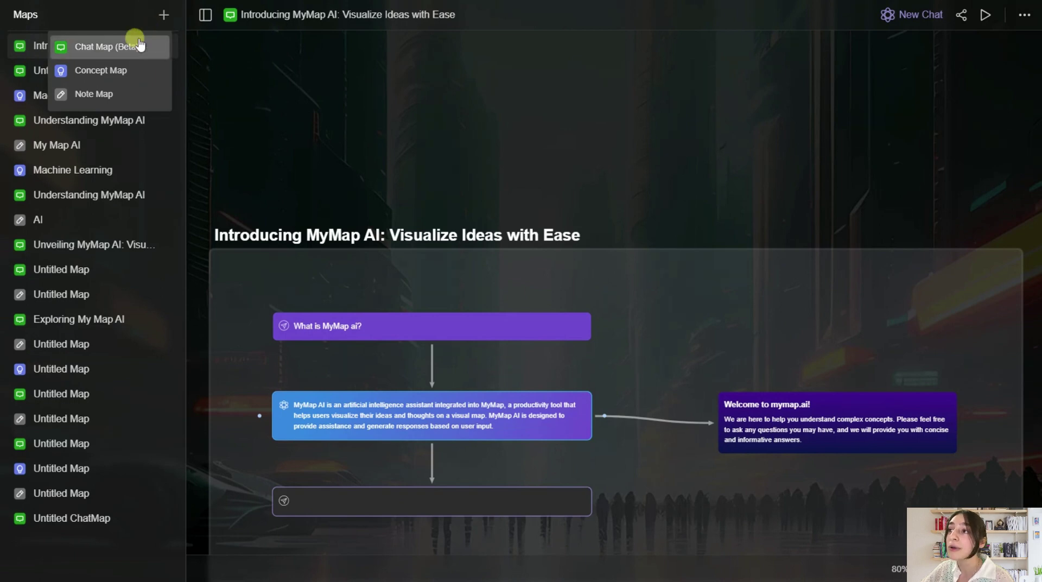
click(116, 69)
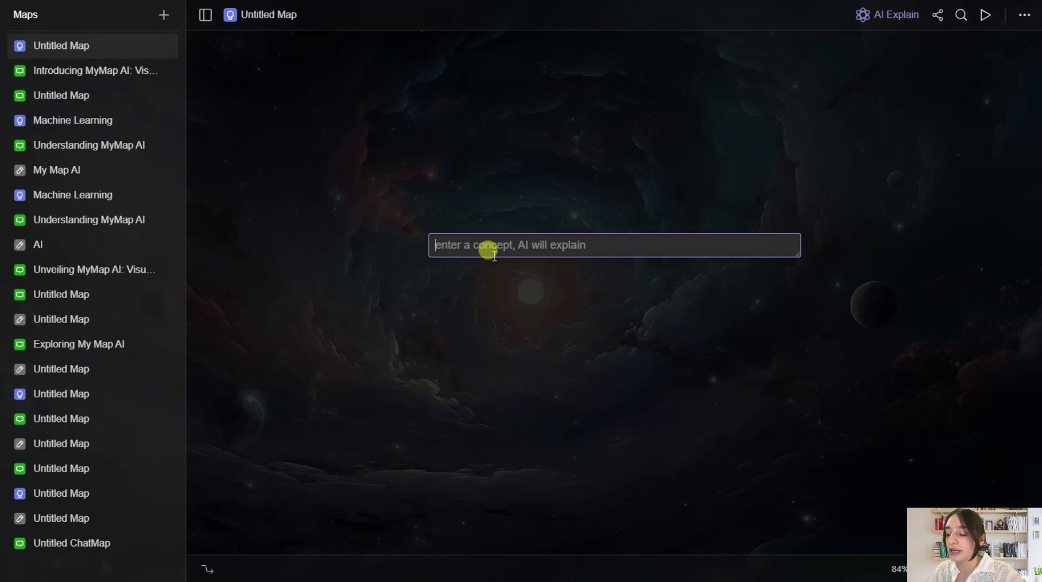
text(Machi)
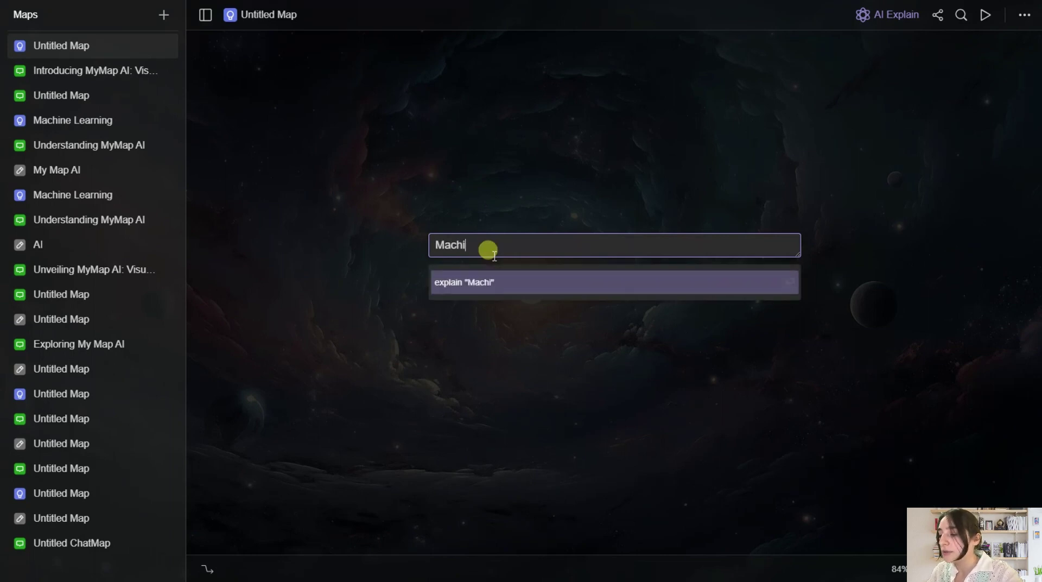
text(ne Le)
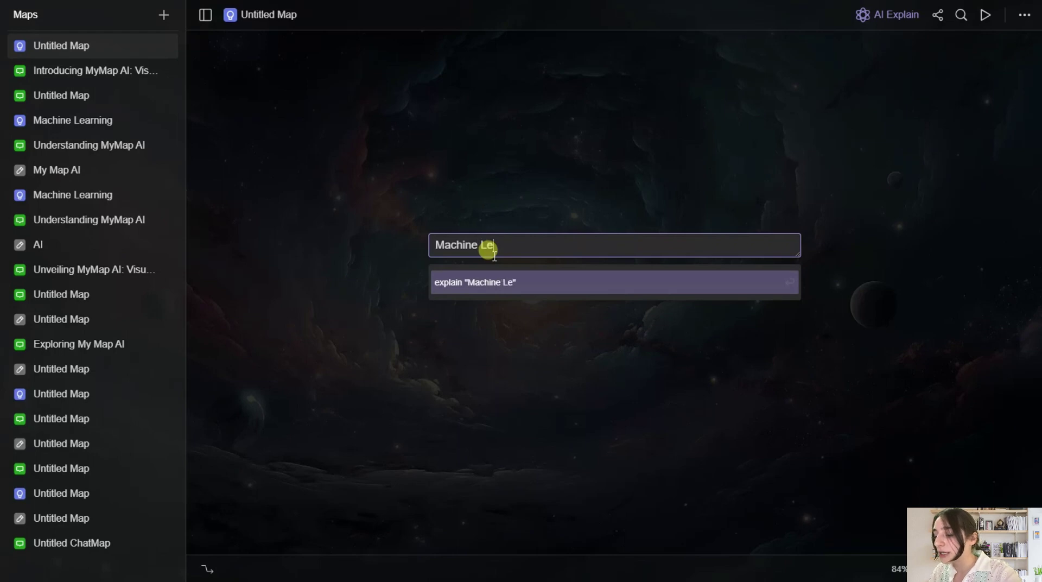
text(arning)
key(Return)
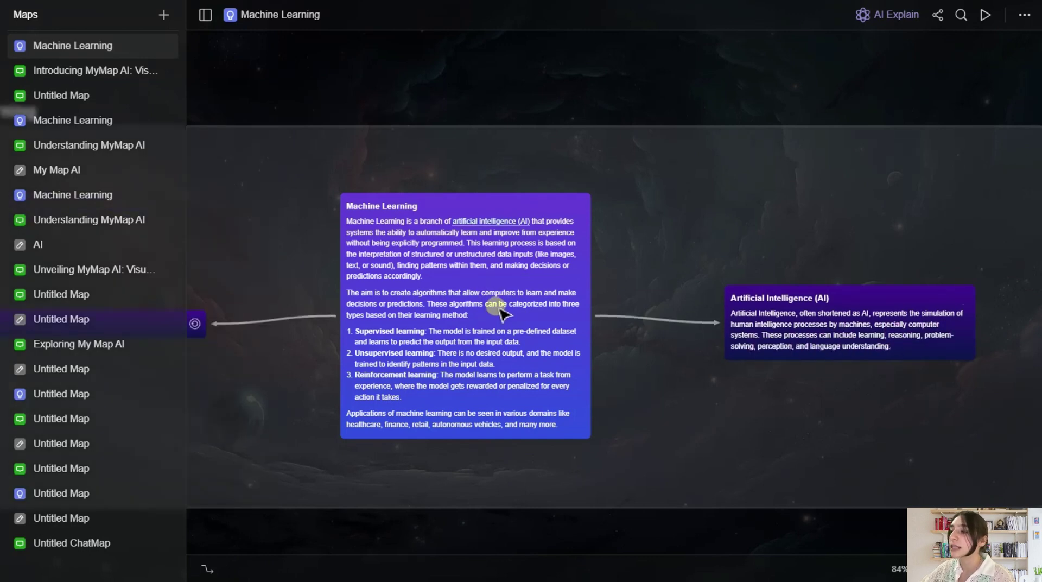
Collapse the Maps sidebar and fit the whole Machine Learning map in view
click(205, 15)
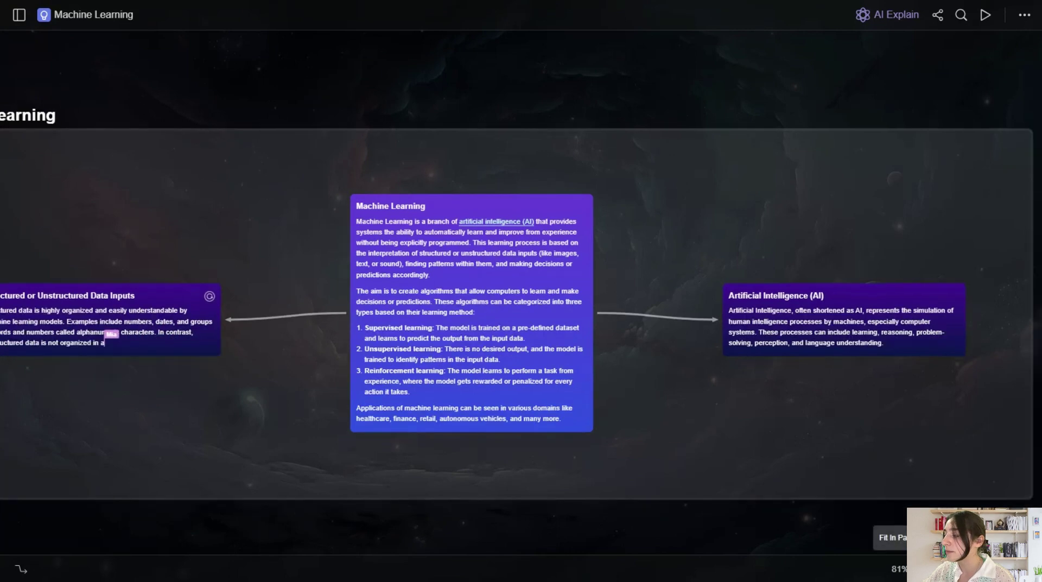
click(923, 568)
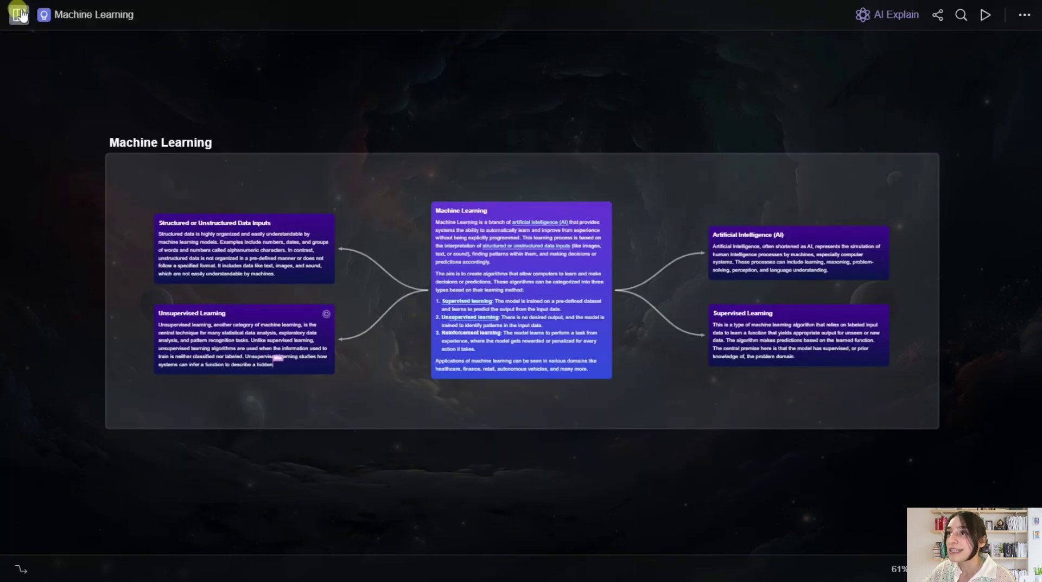
Reopen the maps list and create a new blank Note Map
click(19, 15)
click(163, 15)
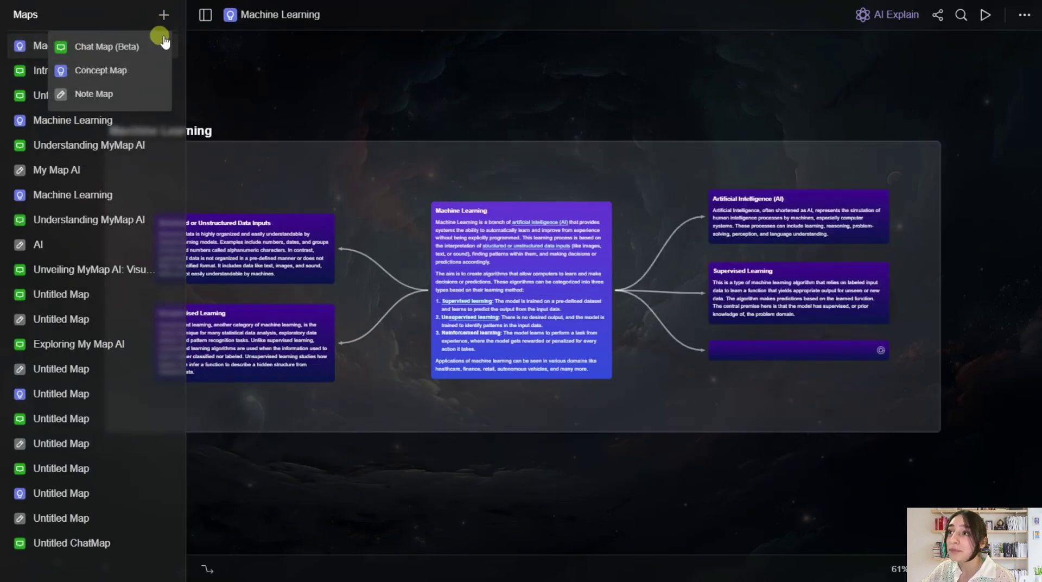
click(130, 92)
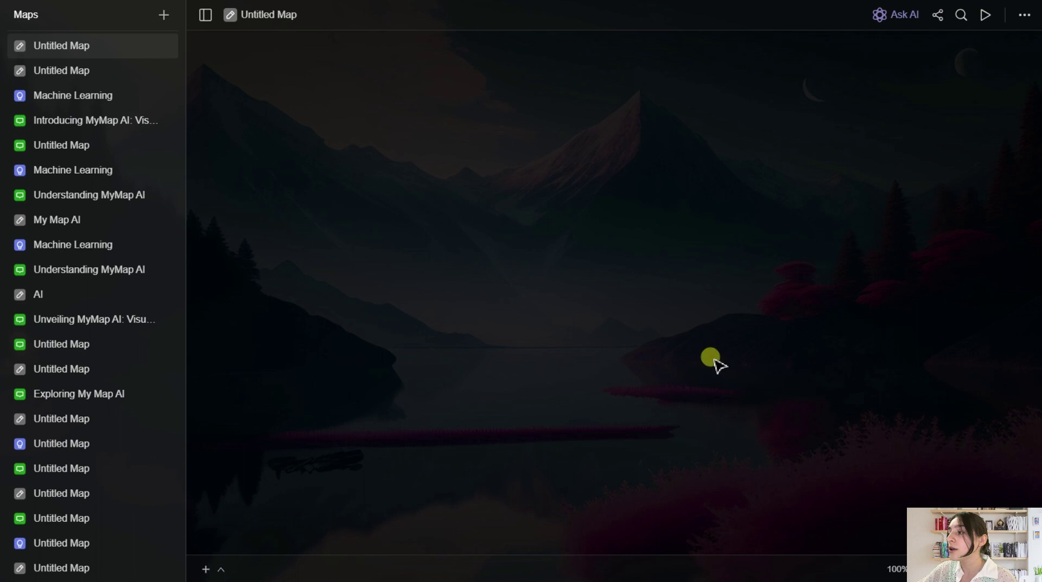
right_click(476, 204)
Add a card to the canvas and label it 'Artificial Intelligence', correcting the typo
click(441, 191)
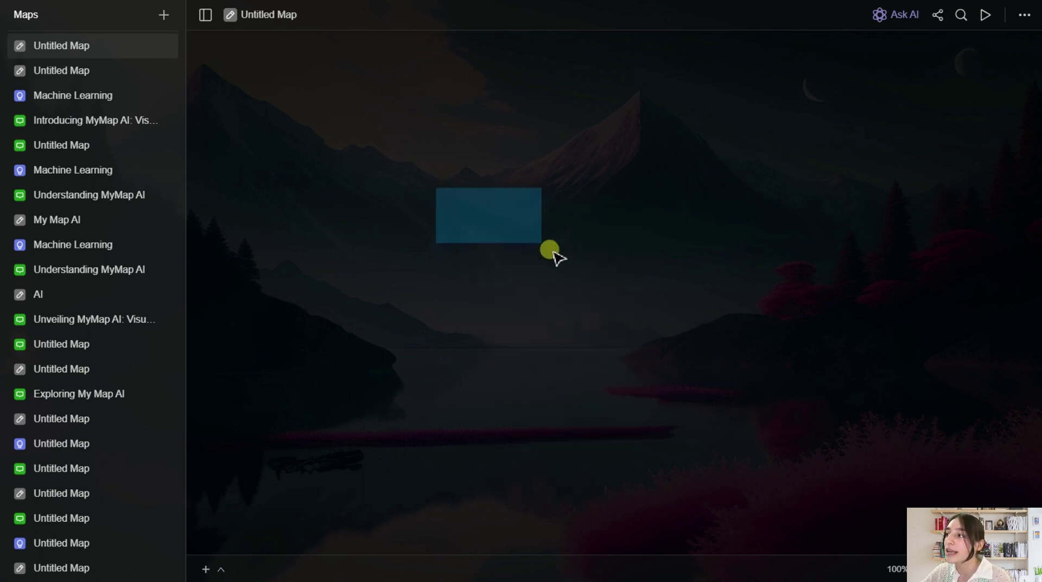
click(616, 293)
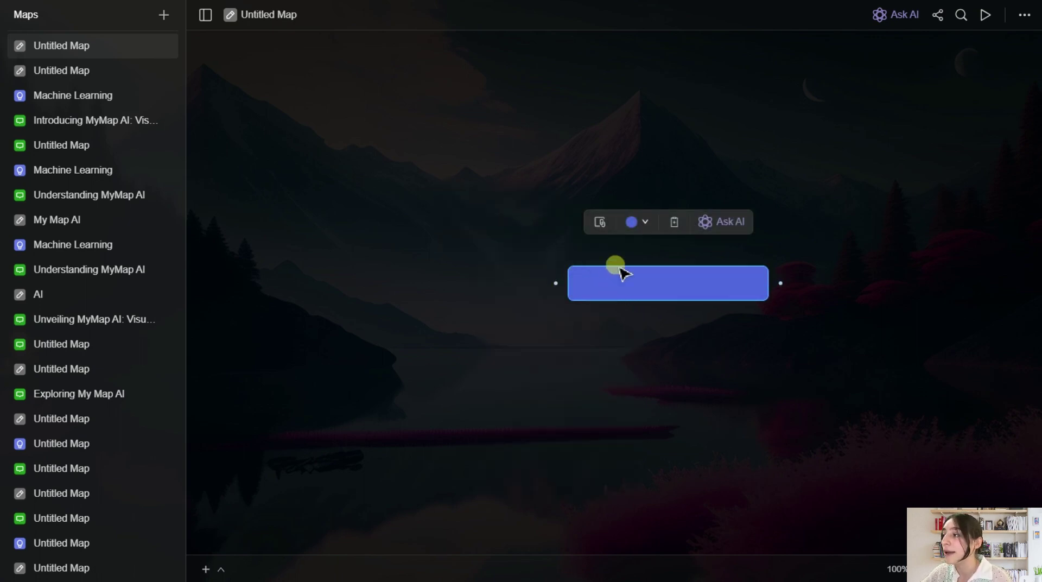
drag(619, 271, 533, 267)
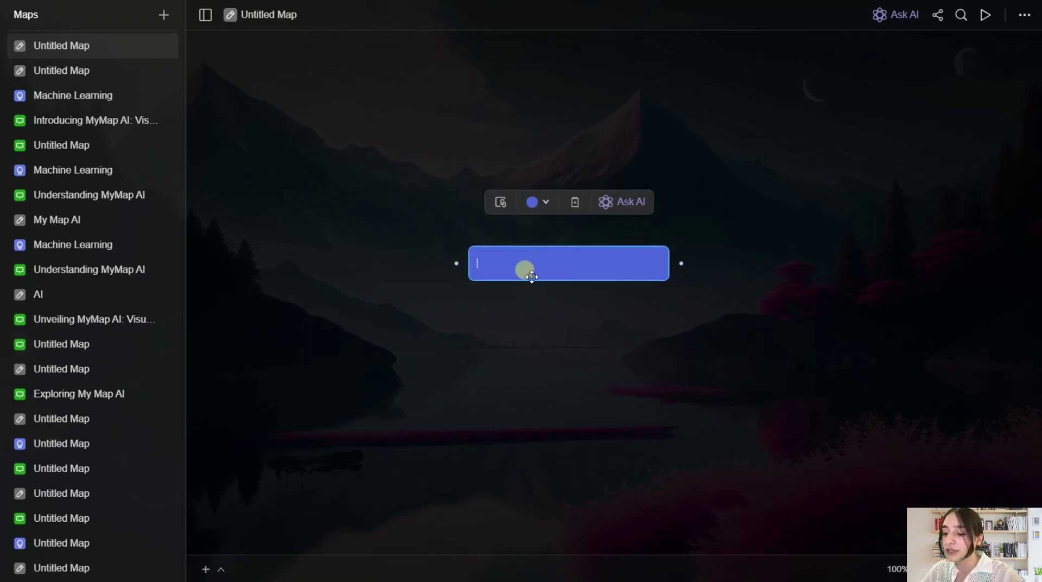
text(AI)
text(tifical)
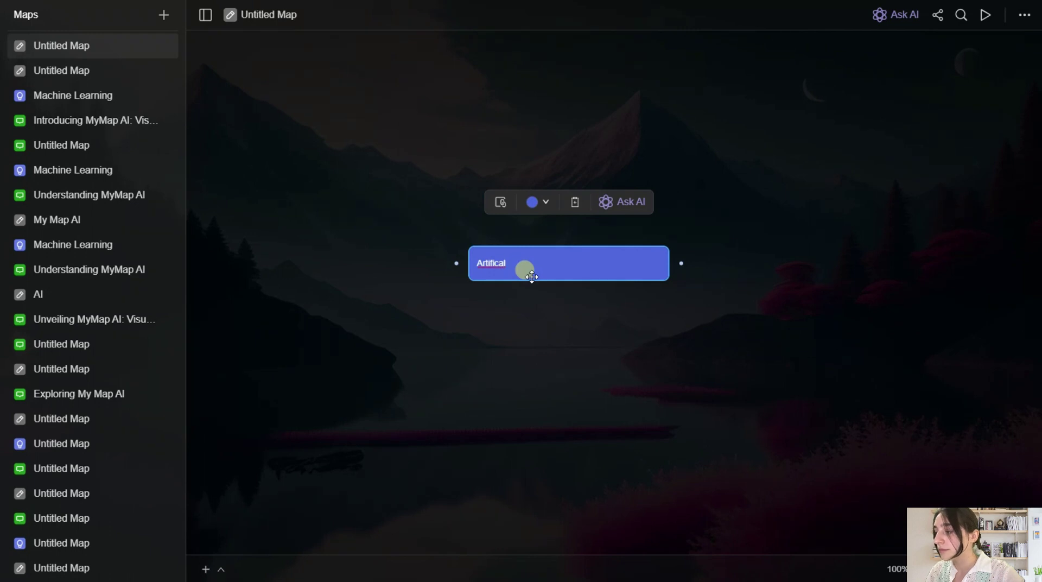
key(BackSpace)
key(BackSpace)
key(BackSpace)
text(ial I)
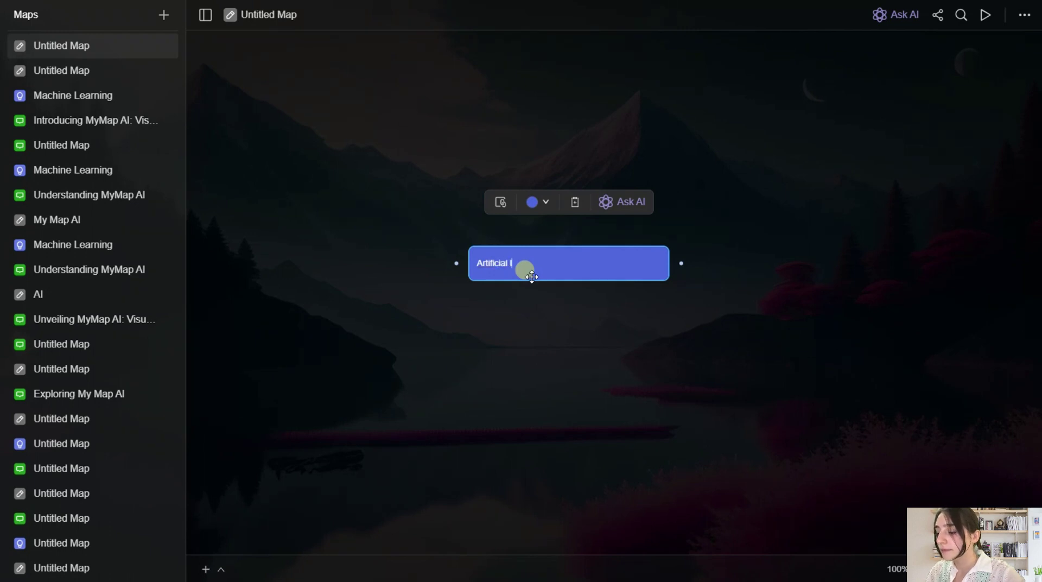
text(ntelligence)
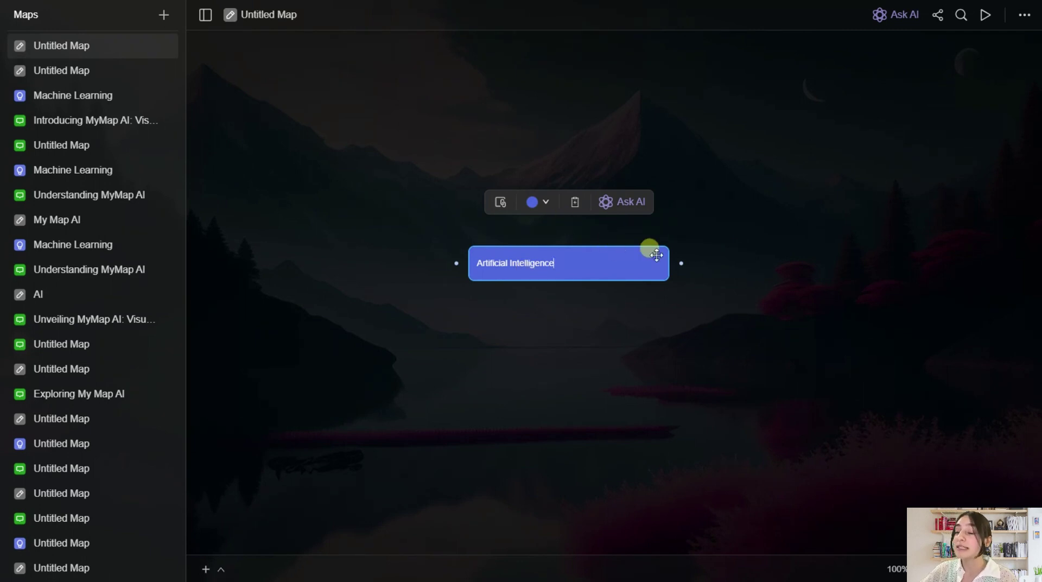
Ask AI 'What is AI?' from the Artificial Intelligence card to generate an answer card
click(629, 205)
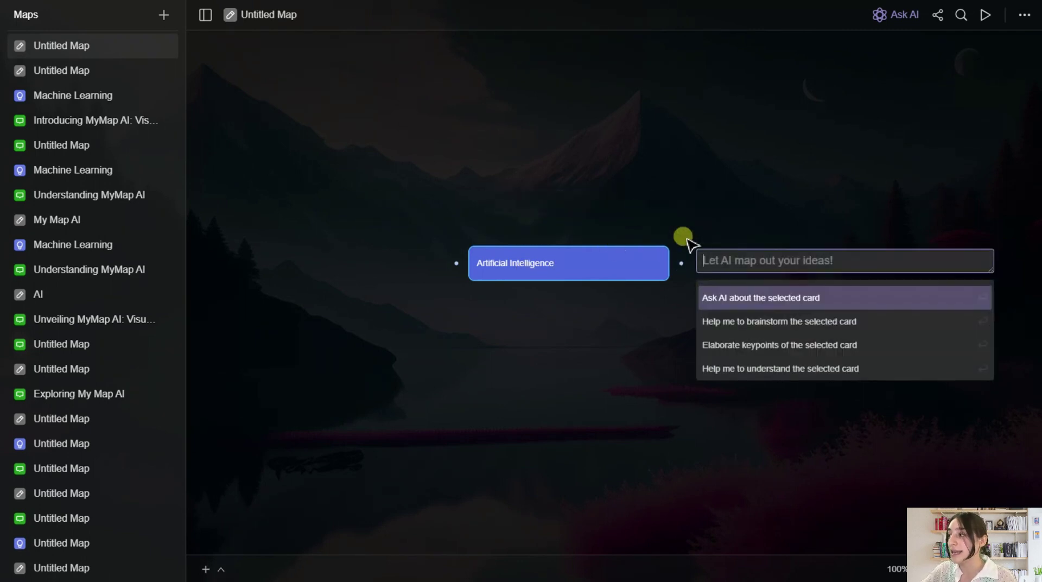
text(W)
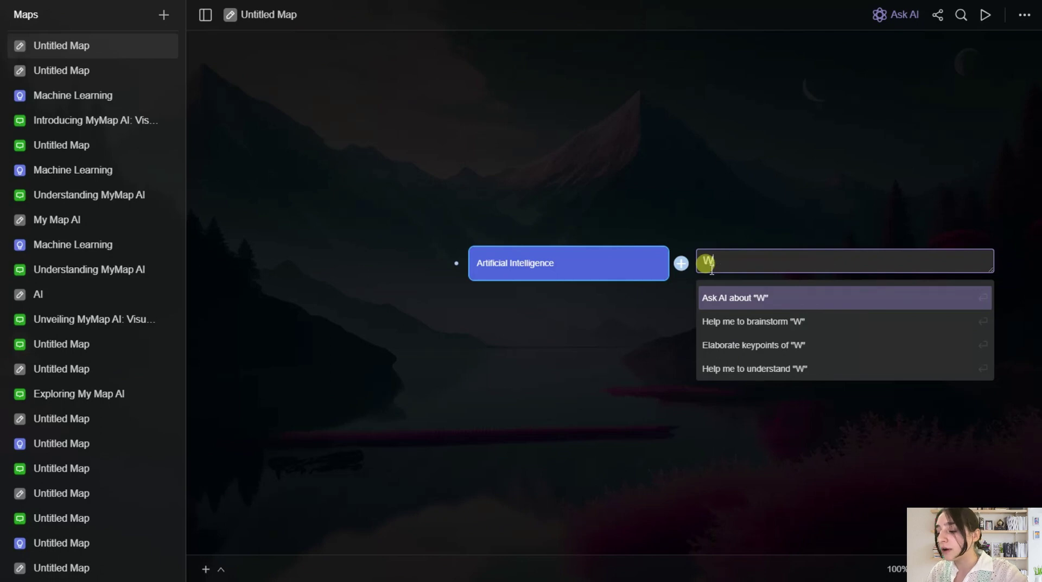
text(hat is AI?)
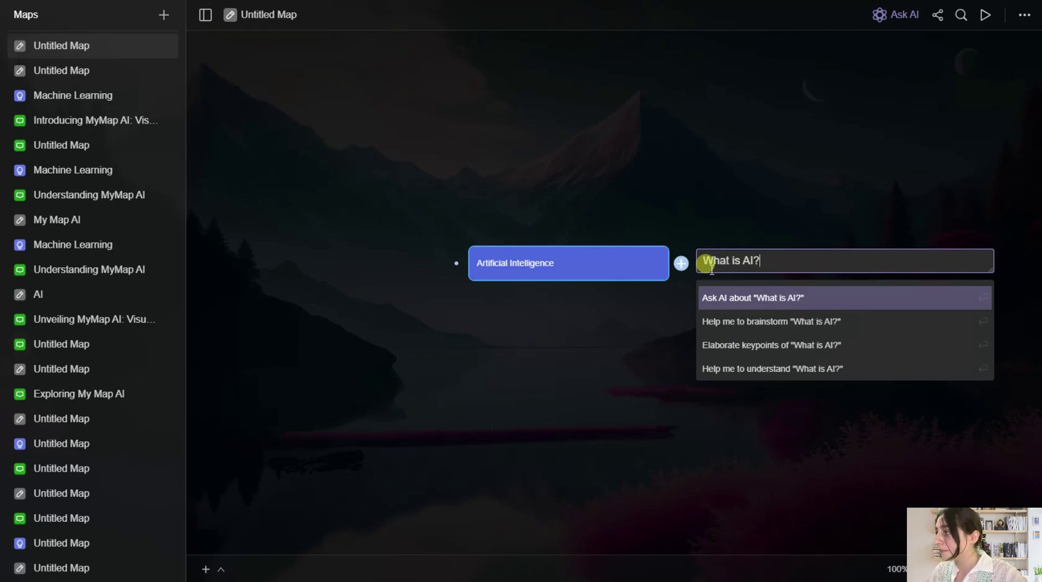
key(Return)
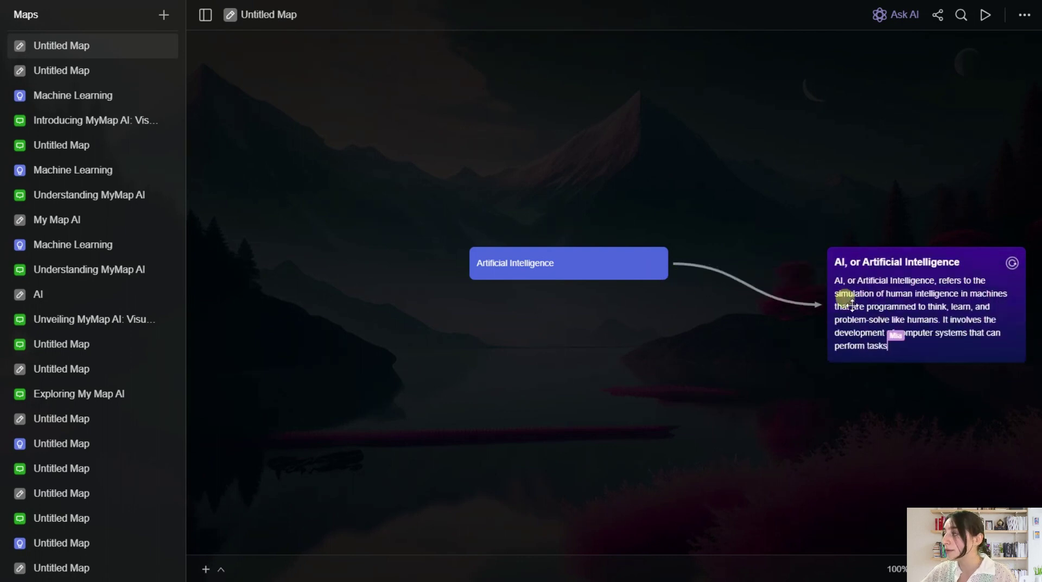
Reposition the Artificial Intelligence card and its AI answer card neatly side by side
drag(651, 275, 584, 263)
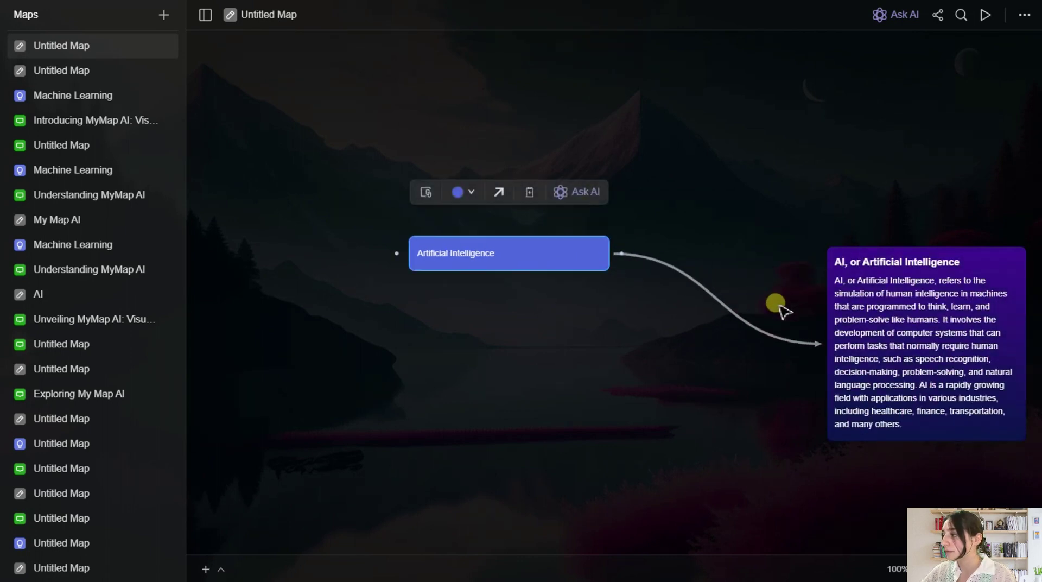
drag(856, 339, 745, 278)
drag(569, 259, 584, 214)
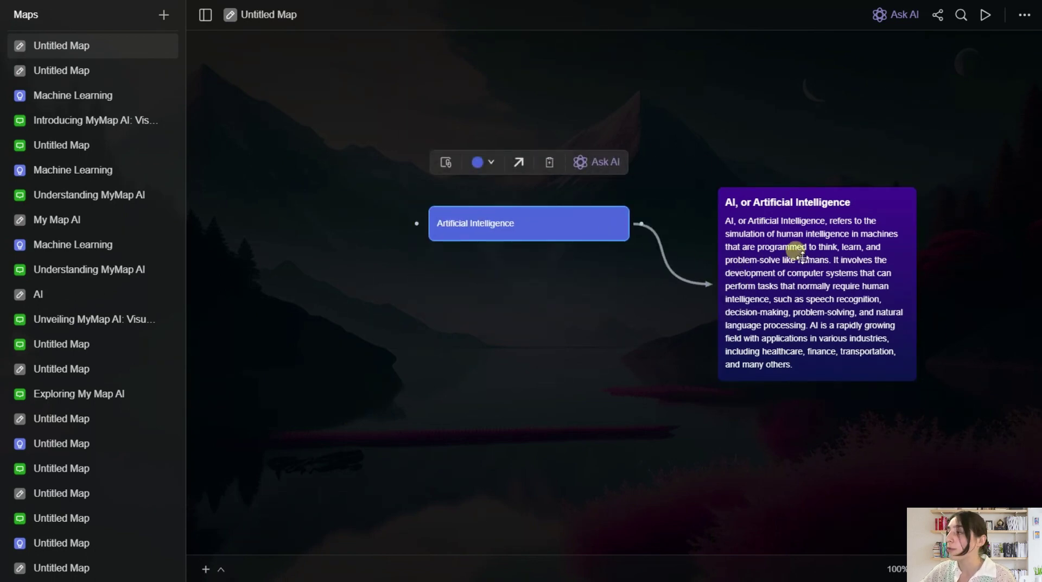
Branch an 'Extracting Main Ideas' card off the AI explanation card using 'Extract main ideas'
click(830, 294)
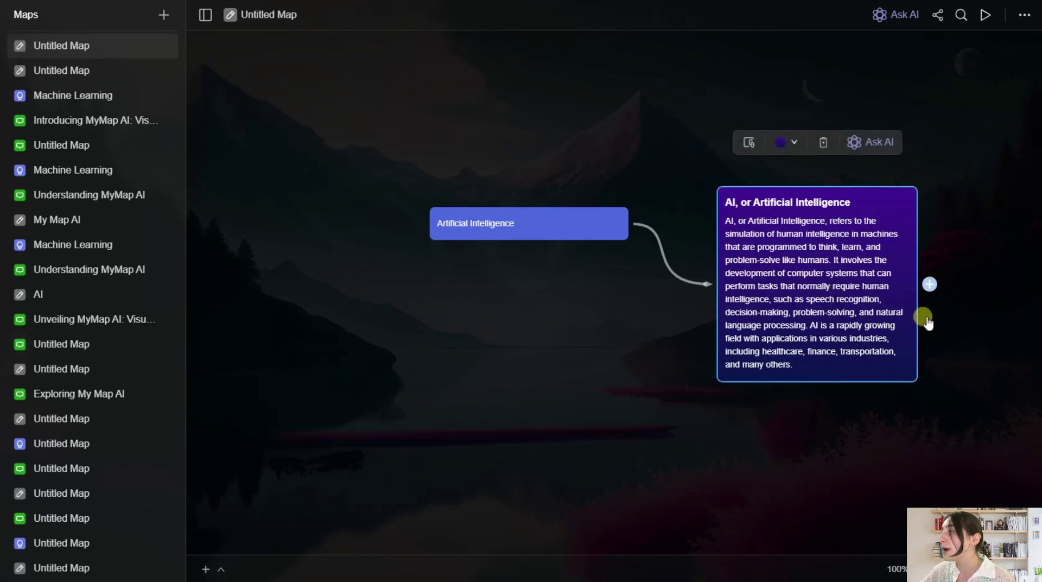
click(931, 290)
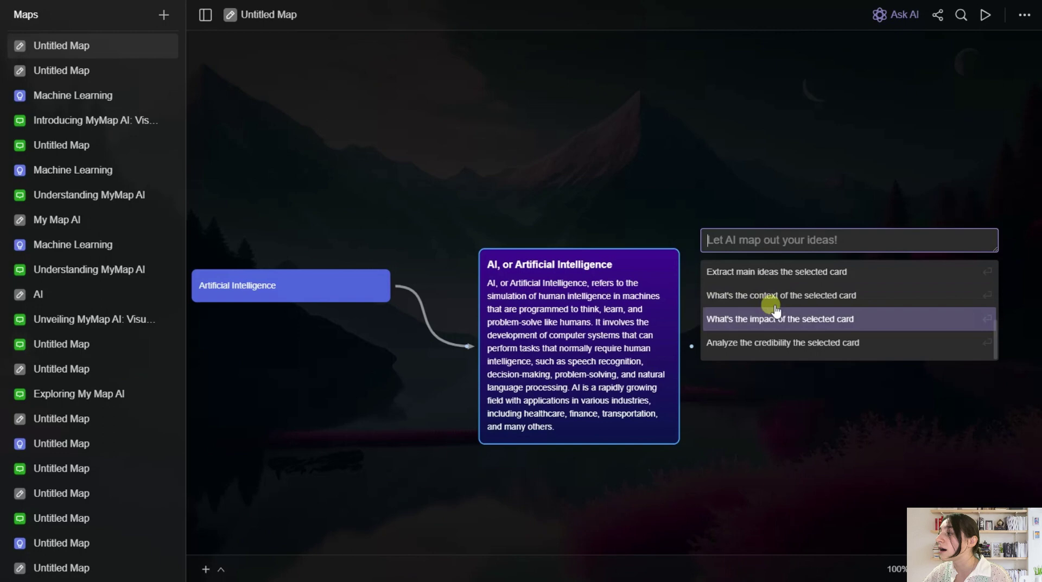
click(745, 278)
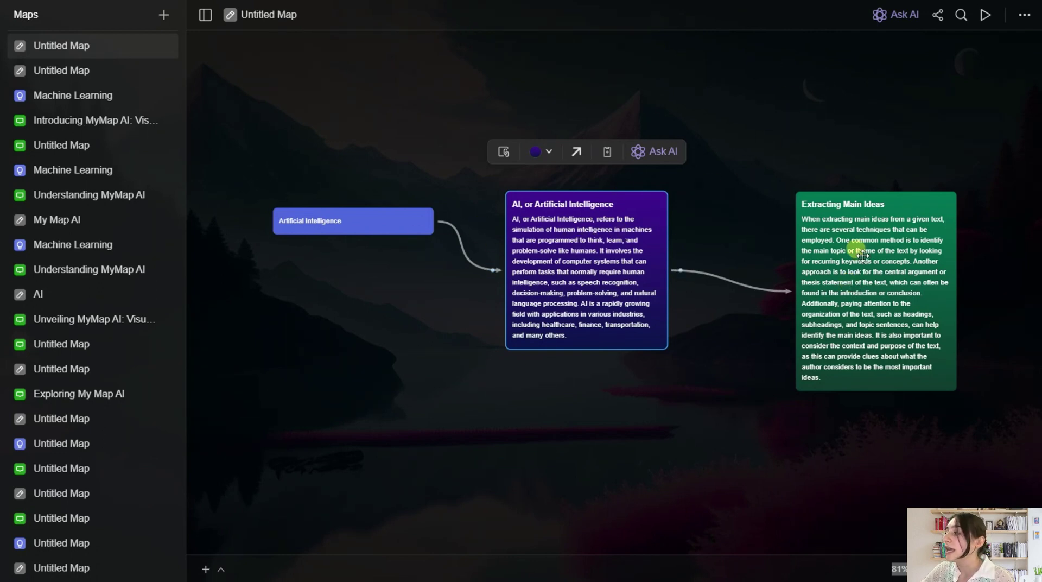
View the explanation card's background colour choices, then dismiss them and select the green card
click(546, 154)
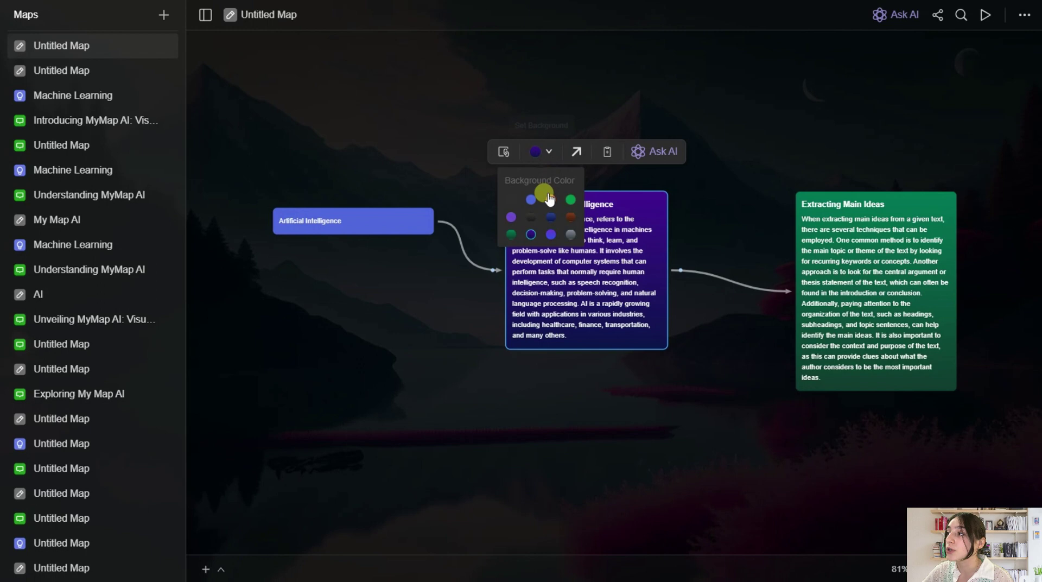
click(812, 230)
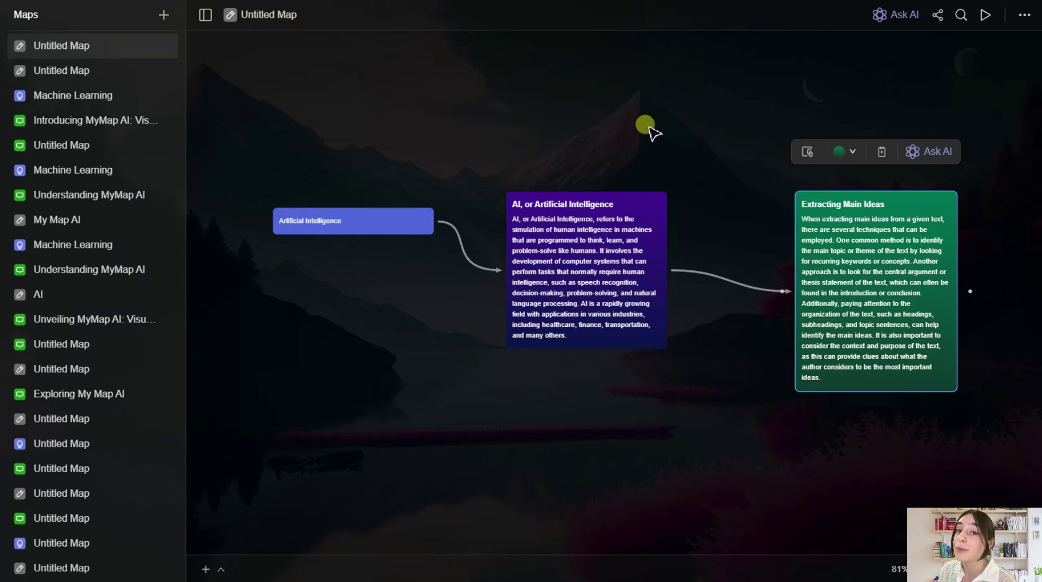
Hide the maps list with Ctrl+\ and view the map's invite and publish-to-web options
key(ctrl+backslash)
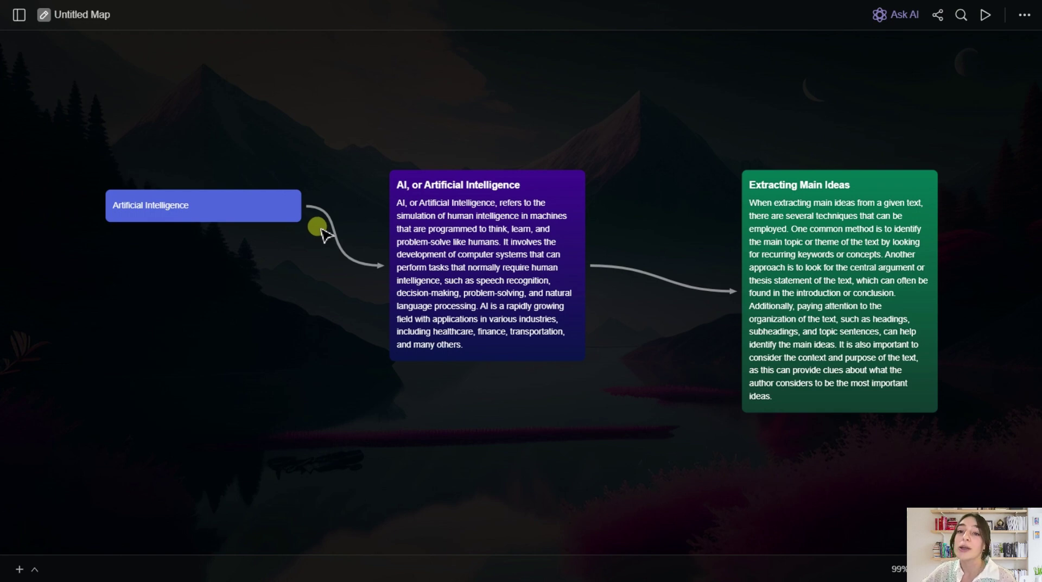
click(937, 16)
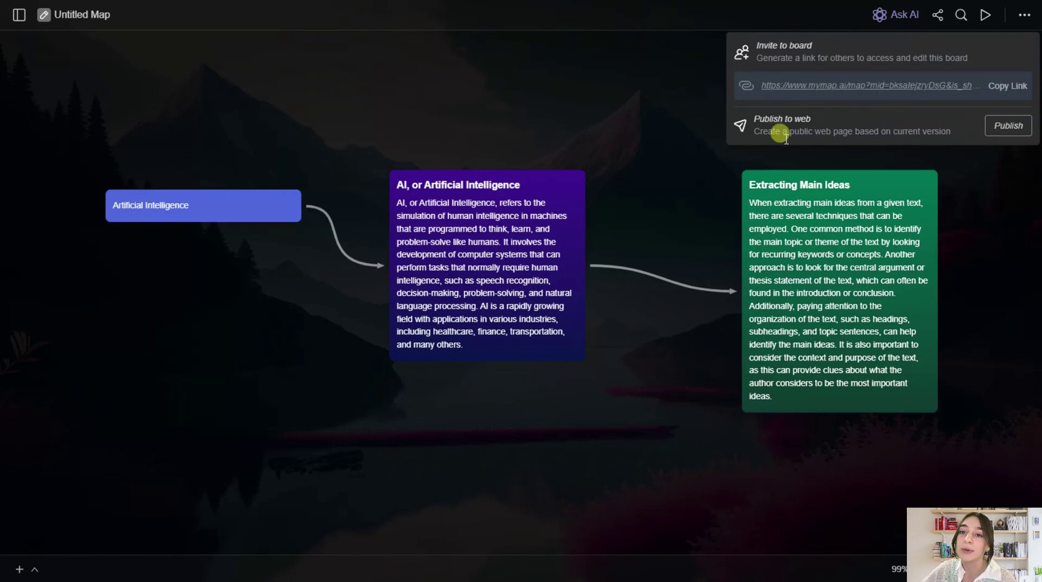
Open the map's export settings and toggle the image format between png and jpeg, ending on jpeg
click(1024, 22)
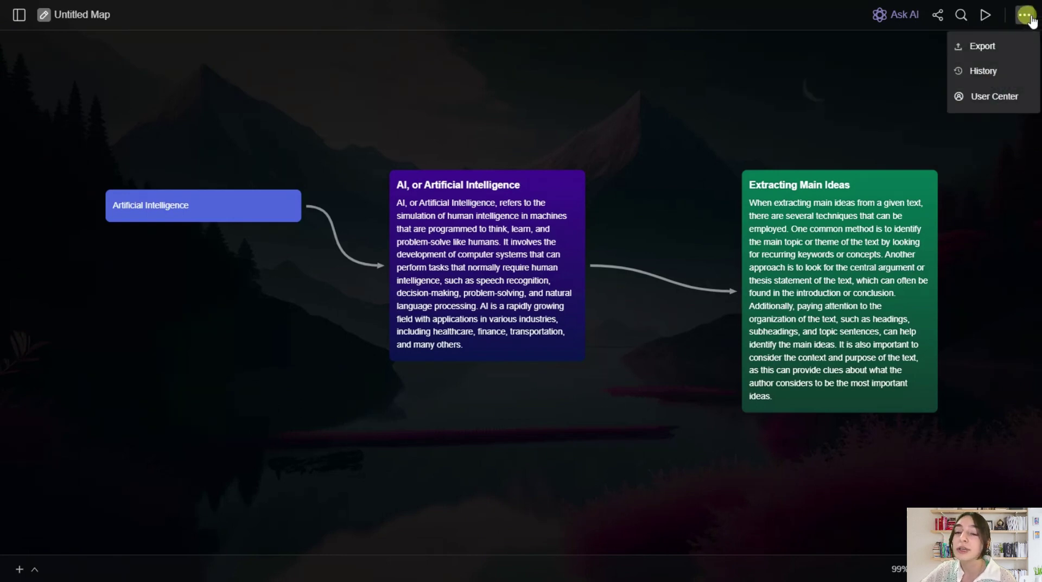
click(1000, 46)
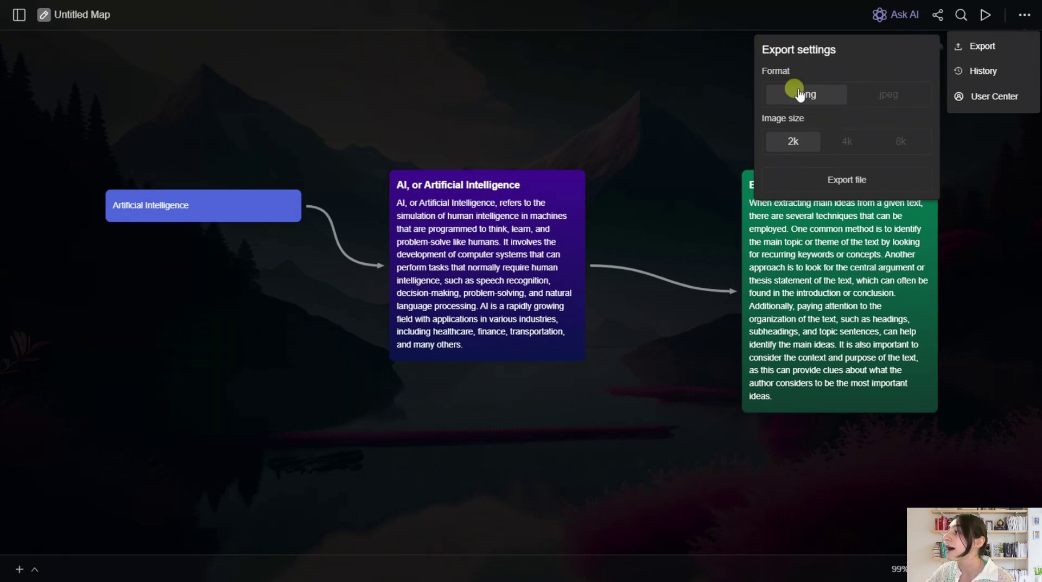
click(871, 94)
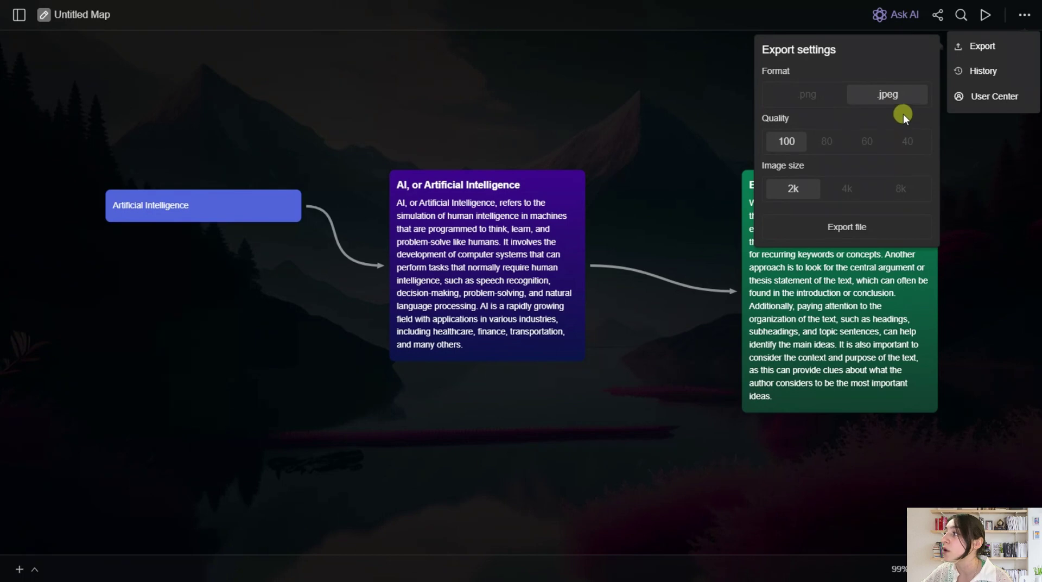
click(816, 93)
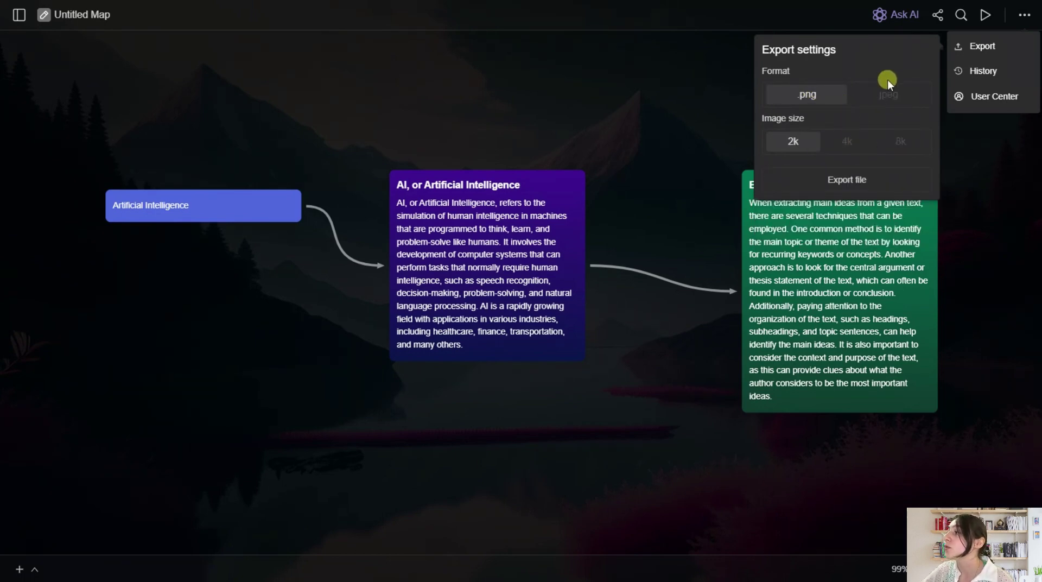
click(891, 94)
click(830, 96)
click(866, 96)
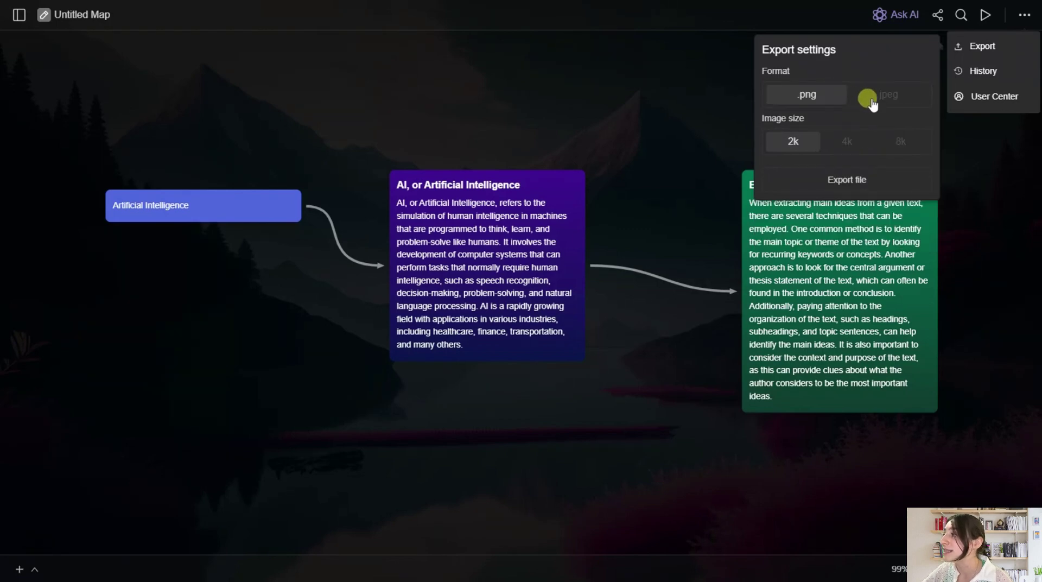
Select .png as the export format, keeping the 2k image size
click(816, 95)
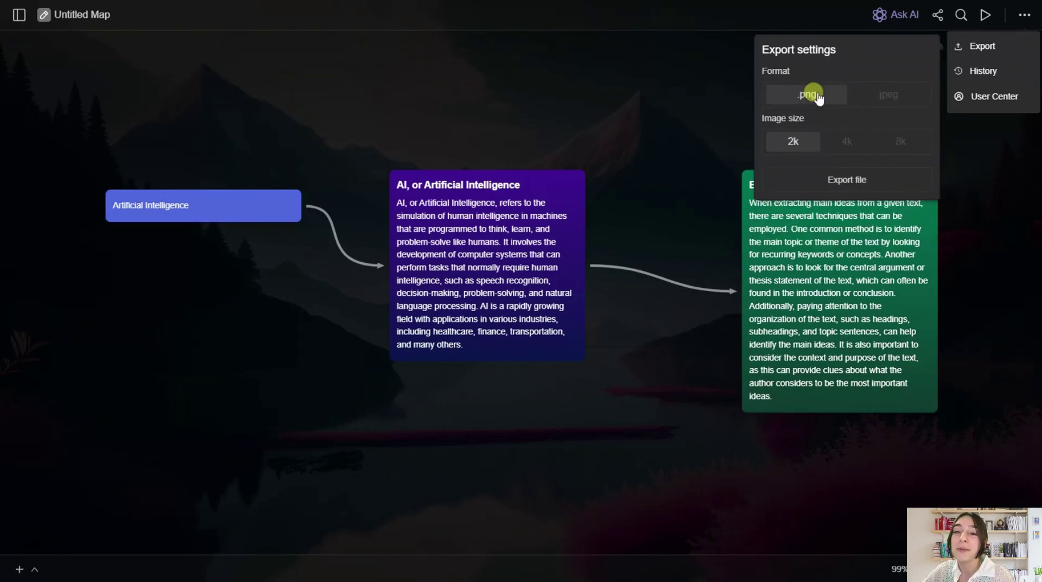